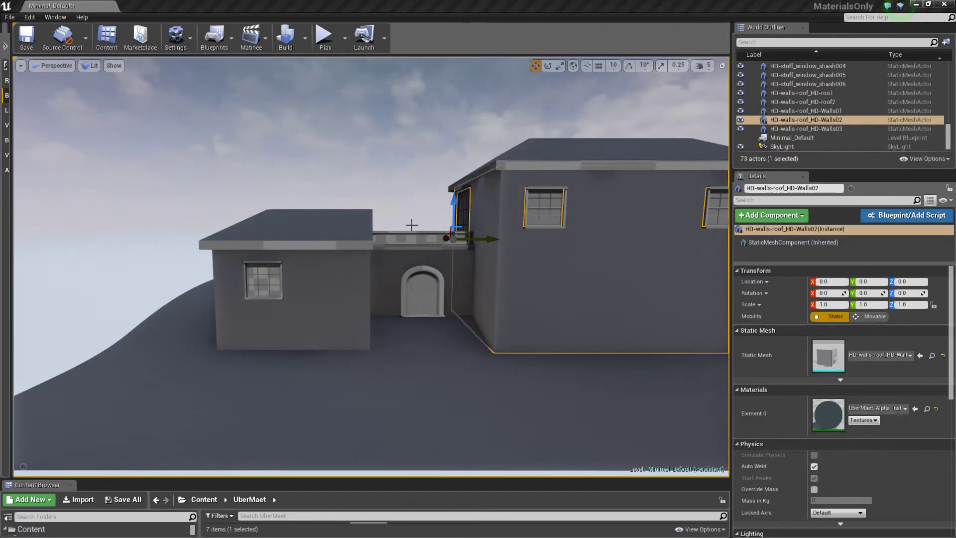
Look over the house walls to observe the flicker, then pull back to see the whole house
right_click_drag(410, 222, 331, 224)
right_click_drag(433, 234, 433, 234)
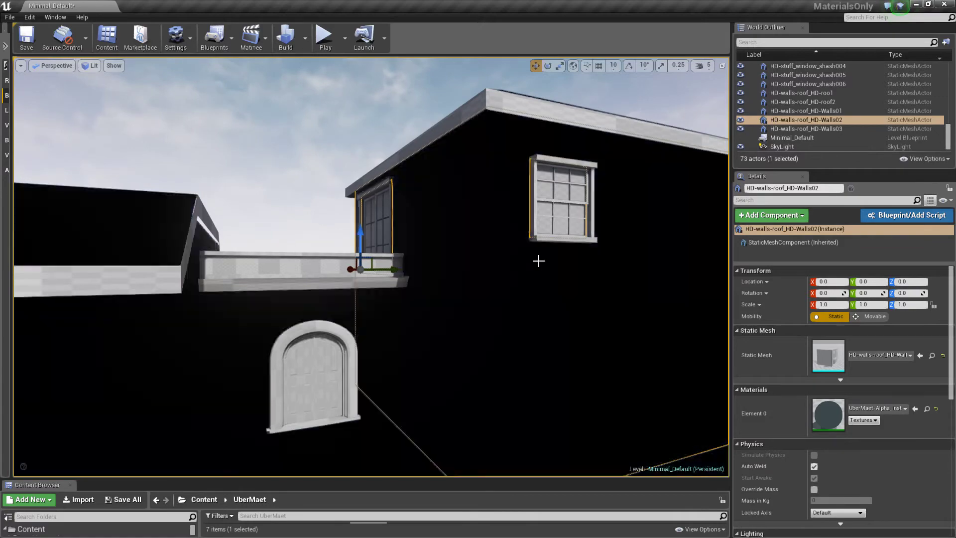
right_click_drag(541, 259, 508, 280)
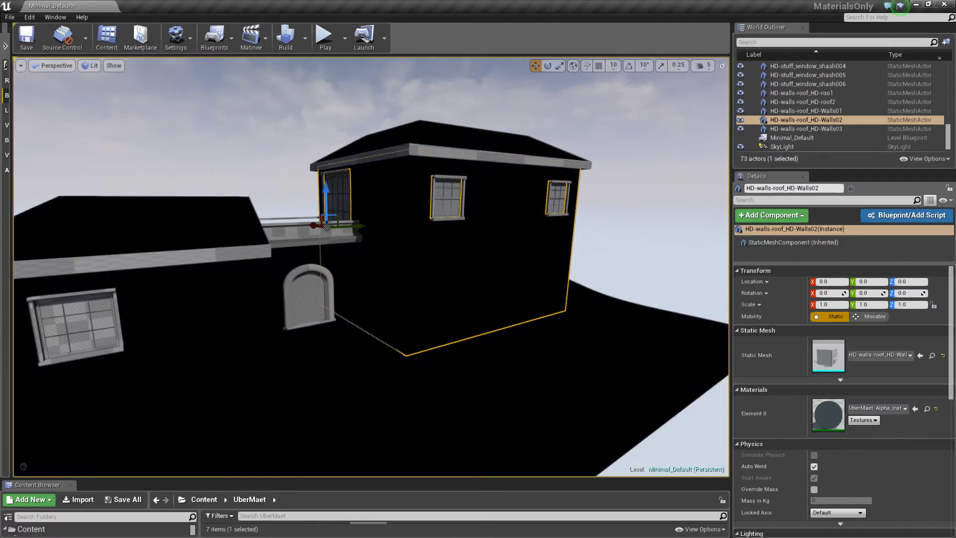
right_click(493, 354)
left_click(441, 352)
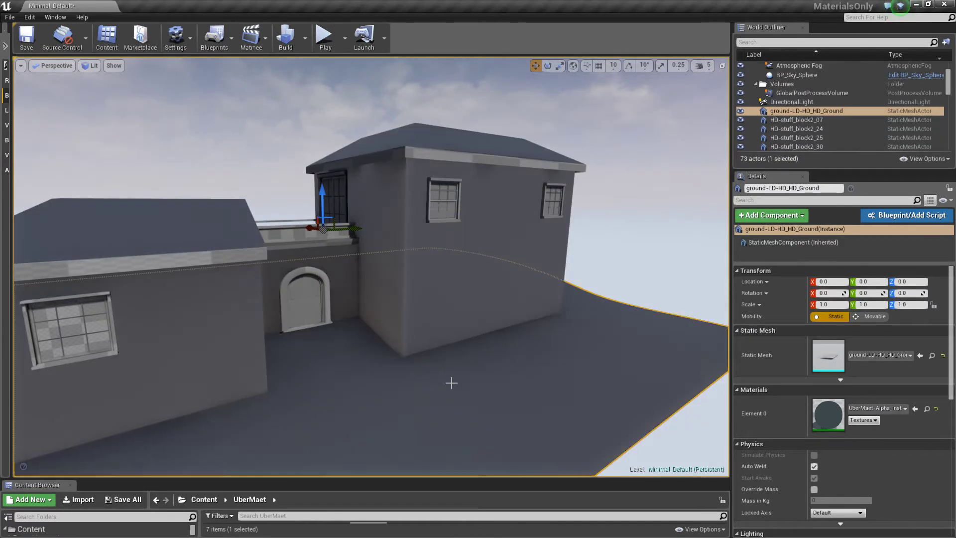
mouse_move(451, 382)
left_mouse_down()
mouse_move(424, 418)
mouse_move(445, 381)
left_mouse_up()
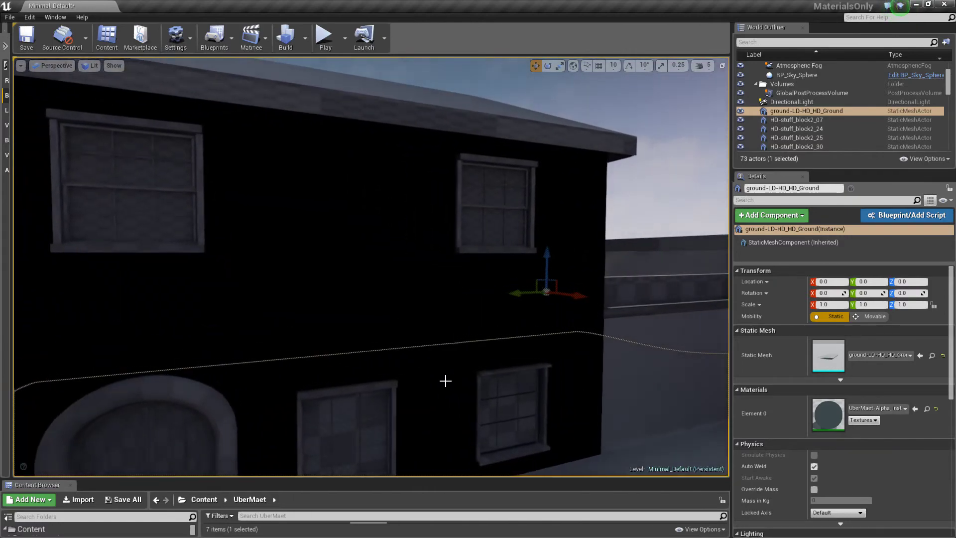
Test-lift the HD-walls-roof_HD-Walls02 wall mesh, then undo the move
left_click(587, 329)
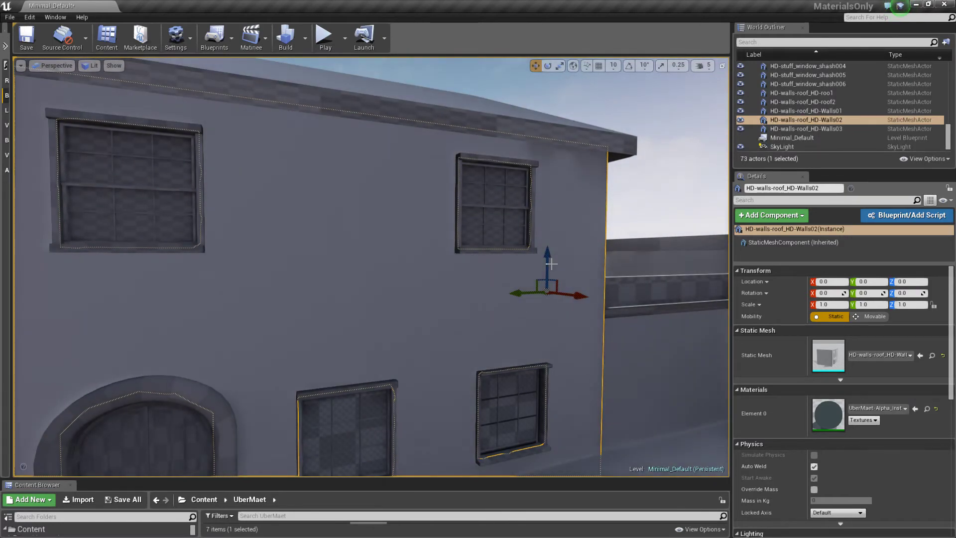
left_click_drag(551, 263, 550, 30)
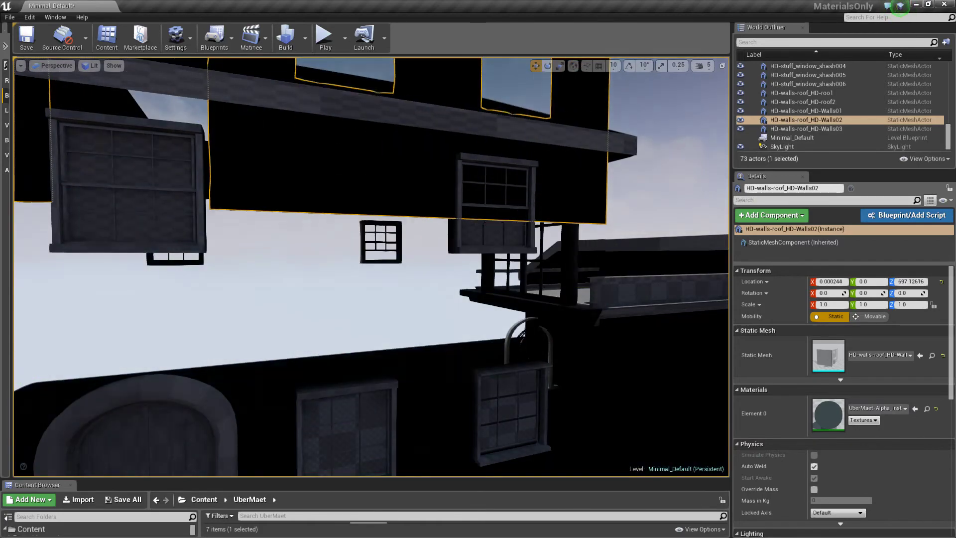
scroll(572, 141, "down", 10)
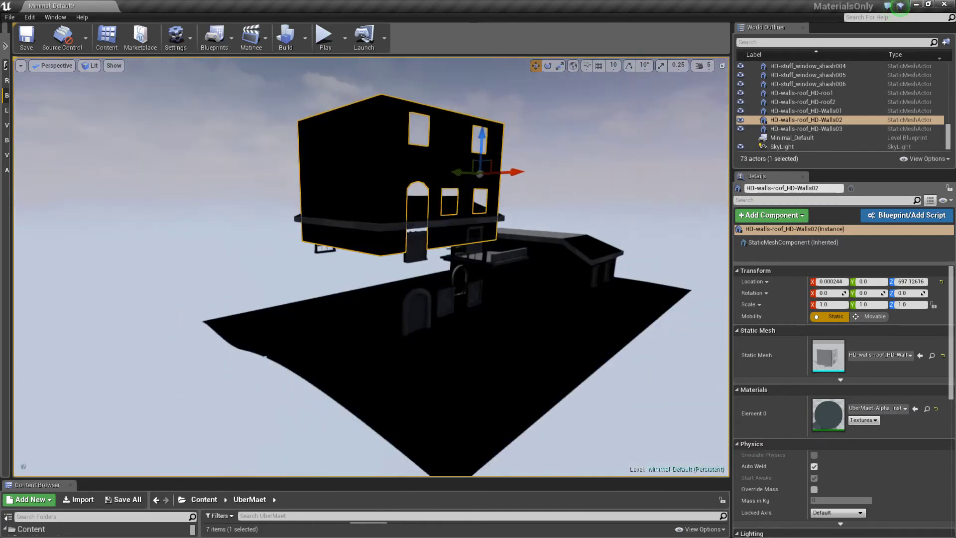
right_click_drag(679, 300, 679, 301)
key("ctrl+z")
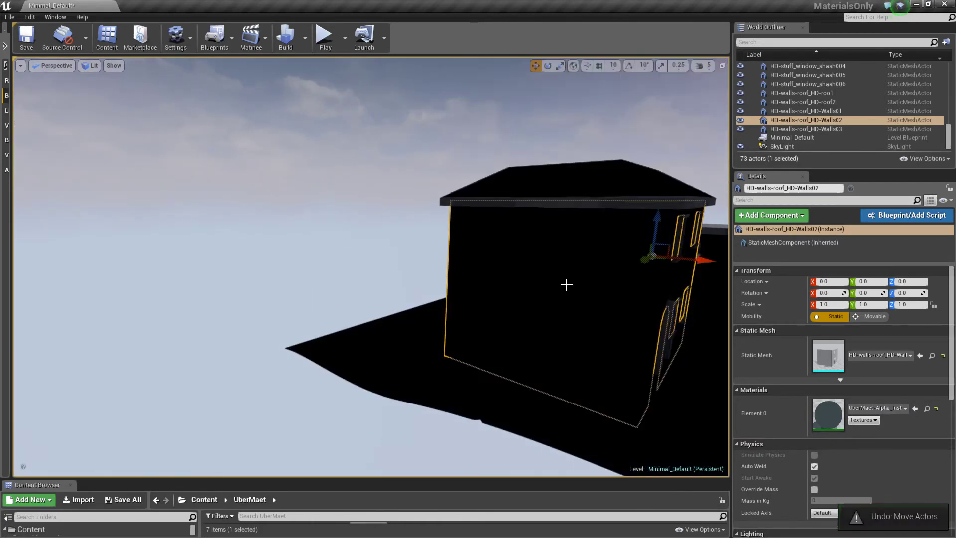
Open the UberMaet-Alpha wall material in the Material Editor
scroll(566, 284, "down", 4)
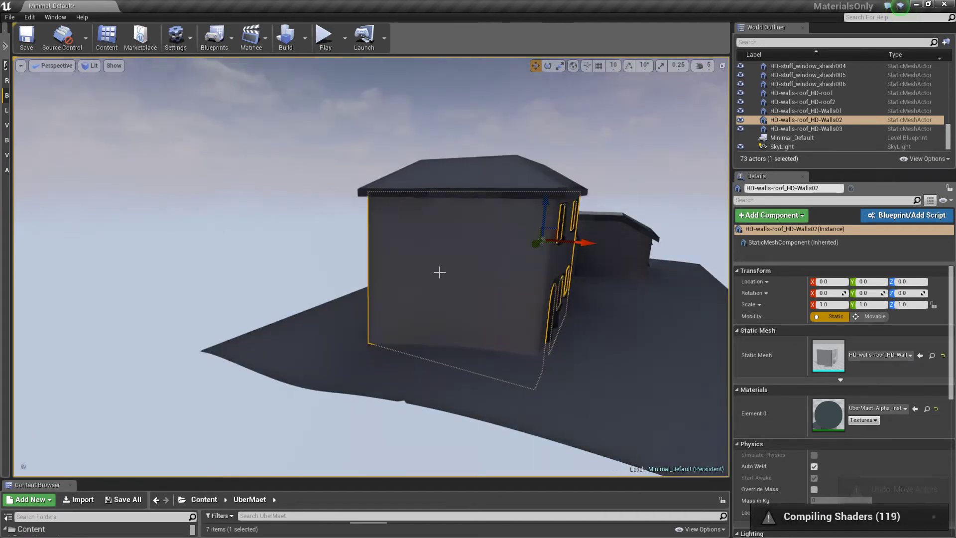
right_click_drag(439, 272, 60, 239)
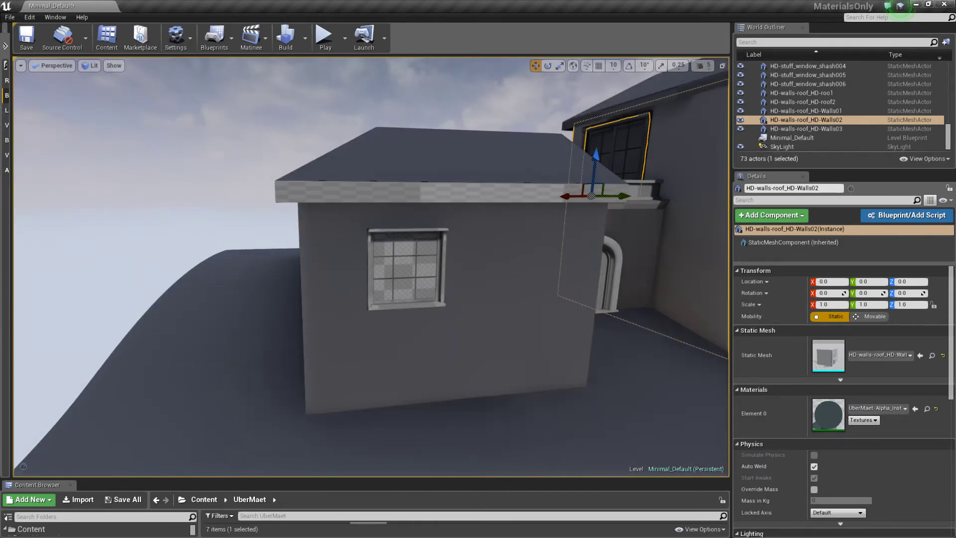
double_click(349, 89)
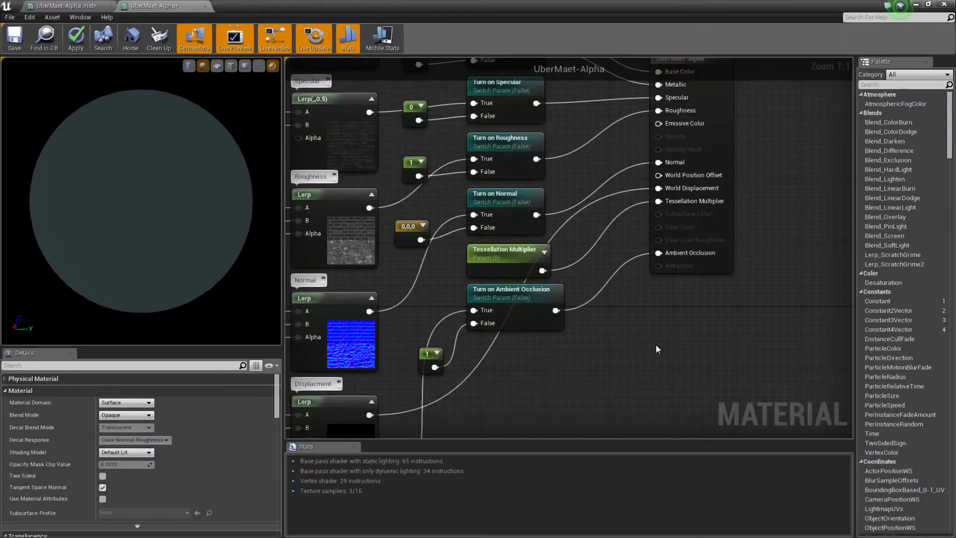
scroll(656, 345, "down", 1)
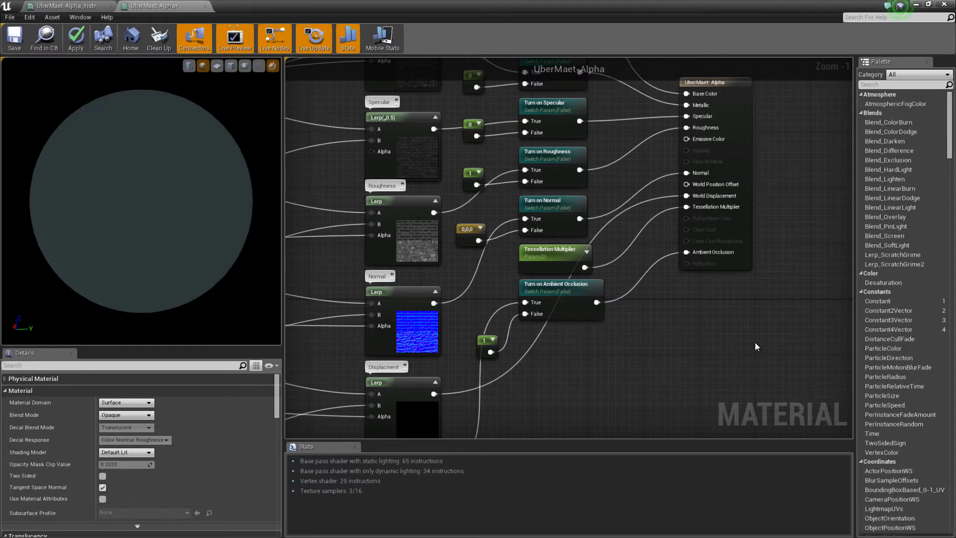
scroll(633, 288, "down", 2)
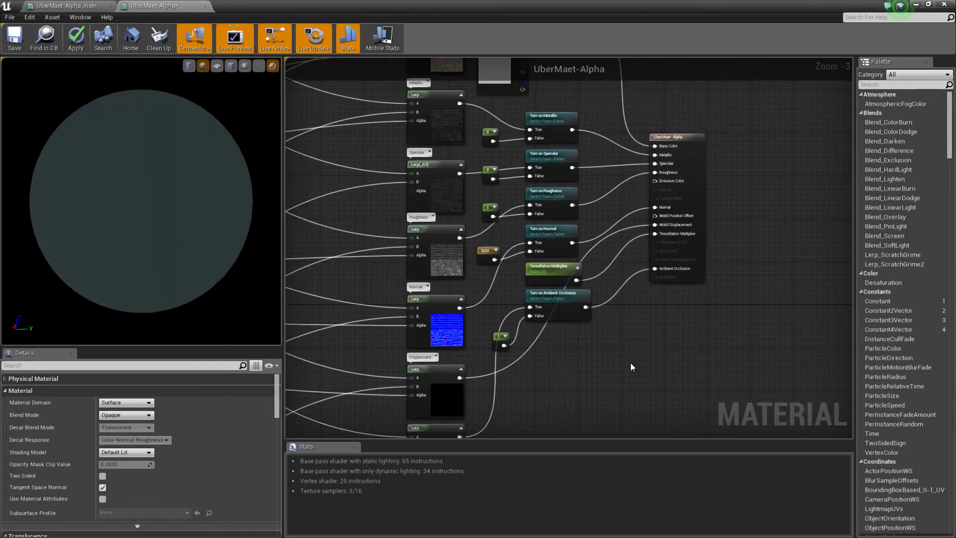
scroll(630, 363, "down", 1)
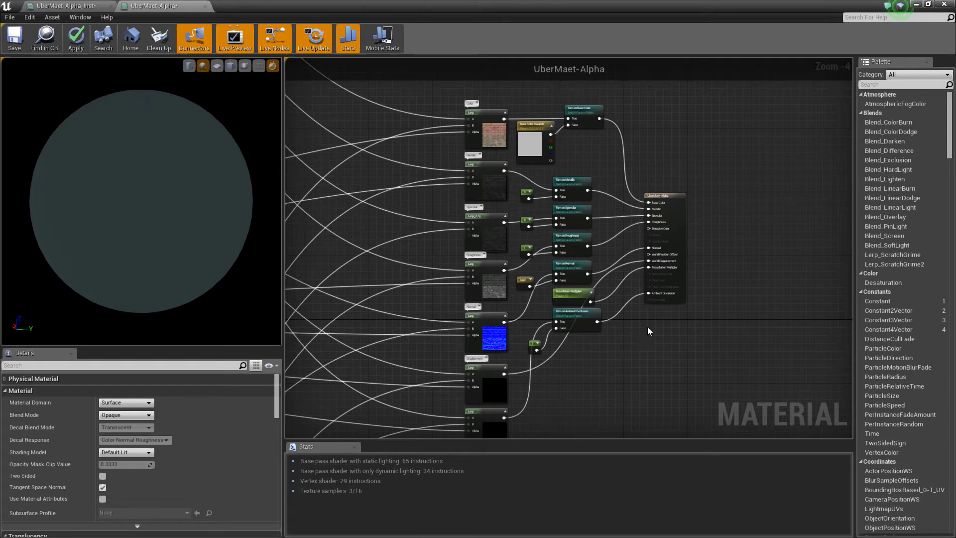
scroll(632, 324, "up", 2)
right_click_drag(535, 312, 553, 319)
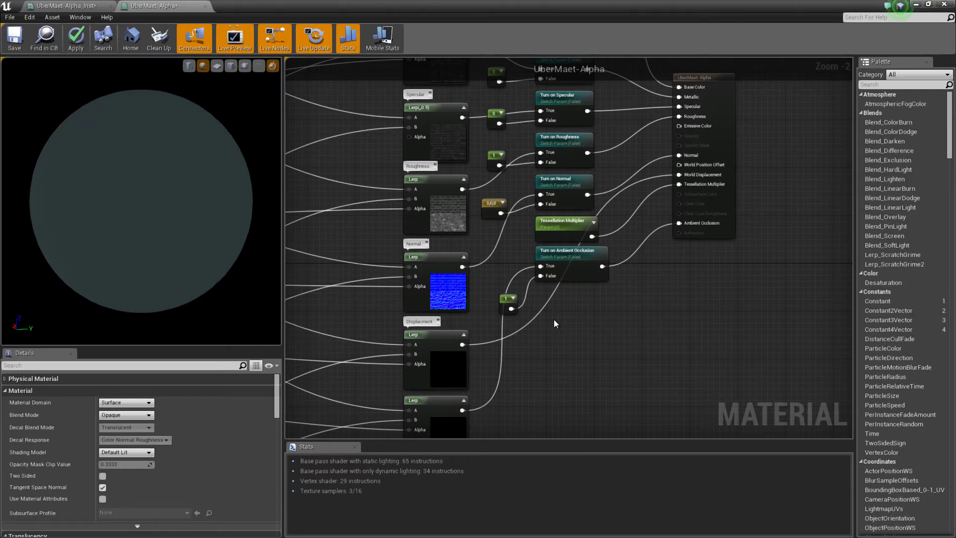
right_click_drag(566, 197, 555, 280)
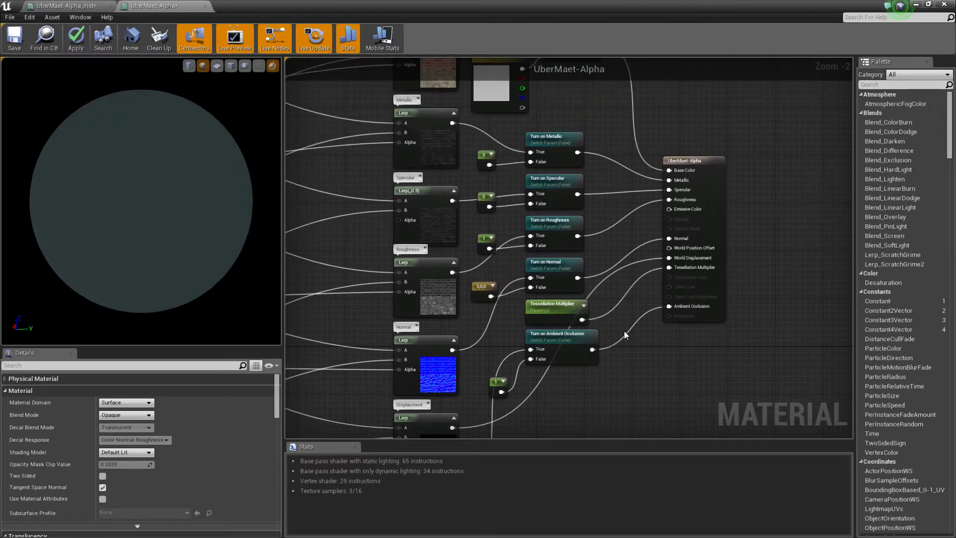
left_click(553, 142)
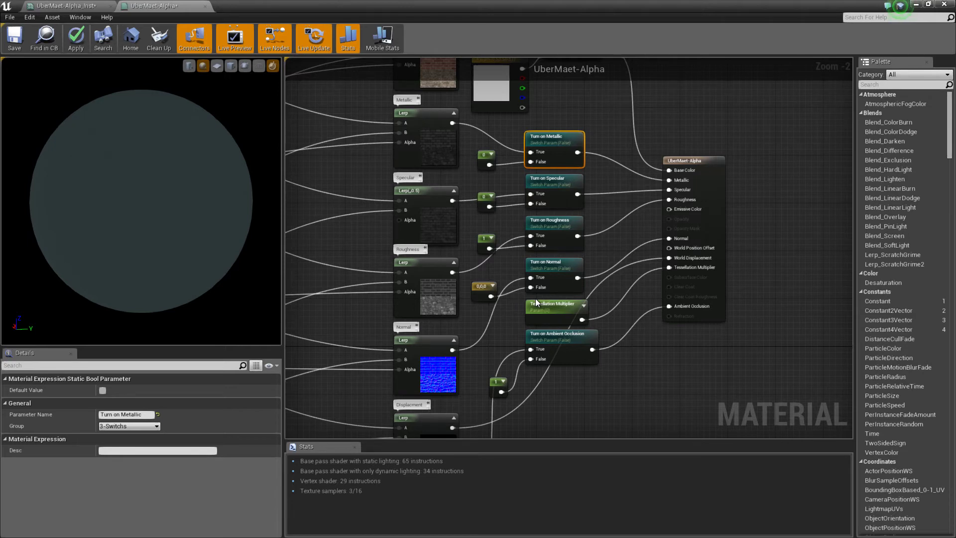
Break the link on Turn on Metallic's False input and rewire the 0 constant into it
right_click_drag(536, 298, 485, 269)
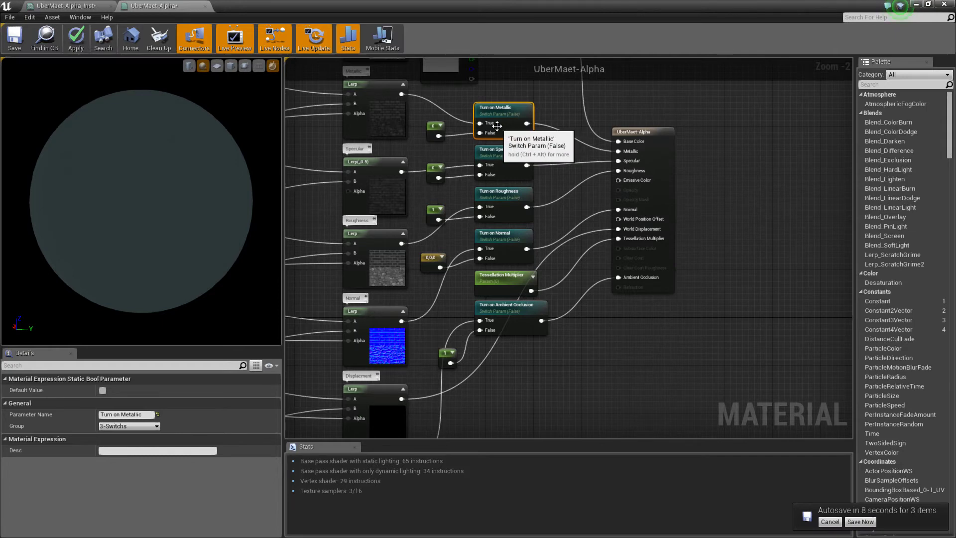
right_click(480, 134)
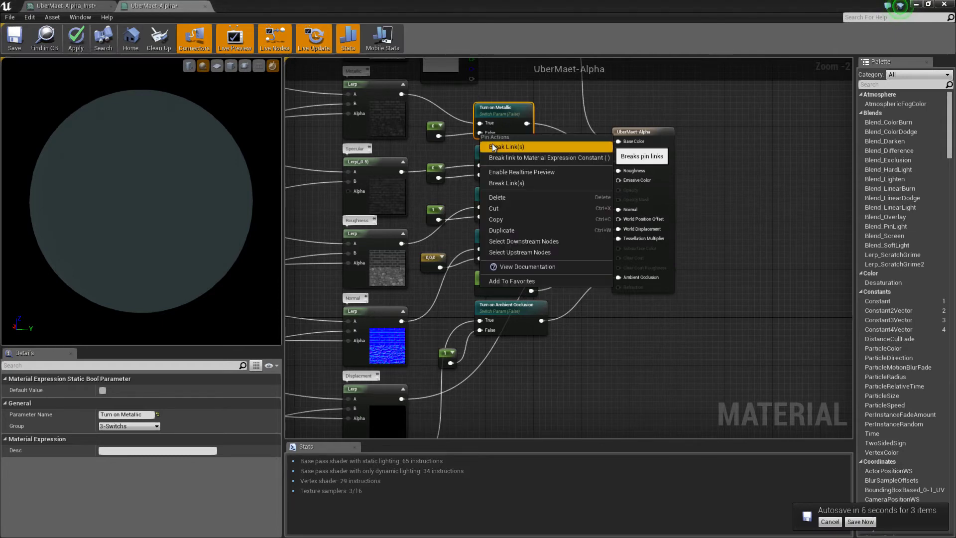
left_click(492, 143)
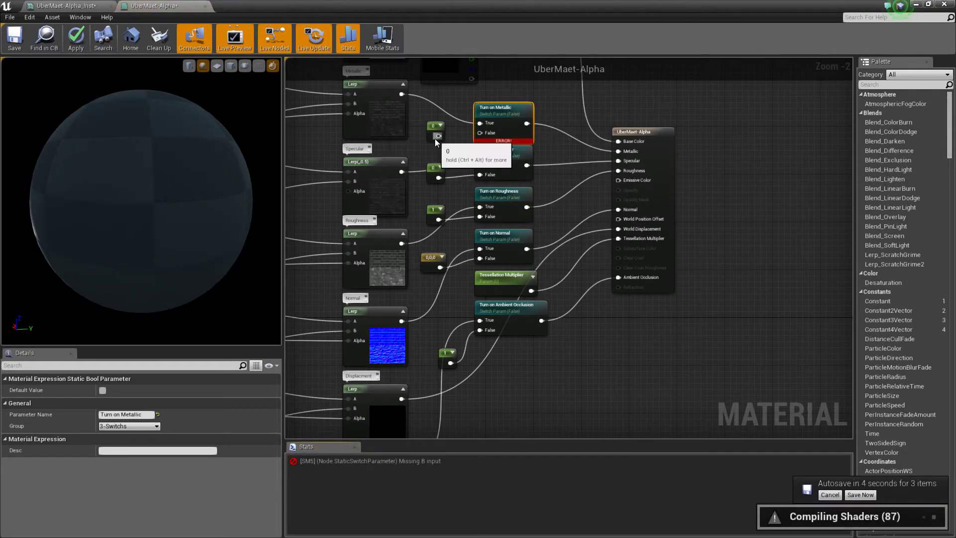
left_click_drag(439, 135, 480, 133)
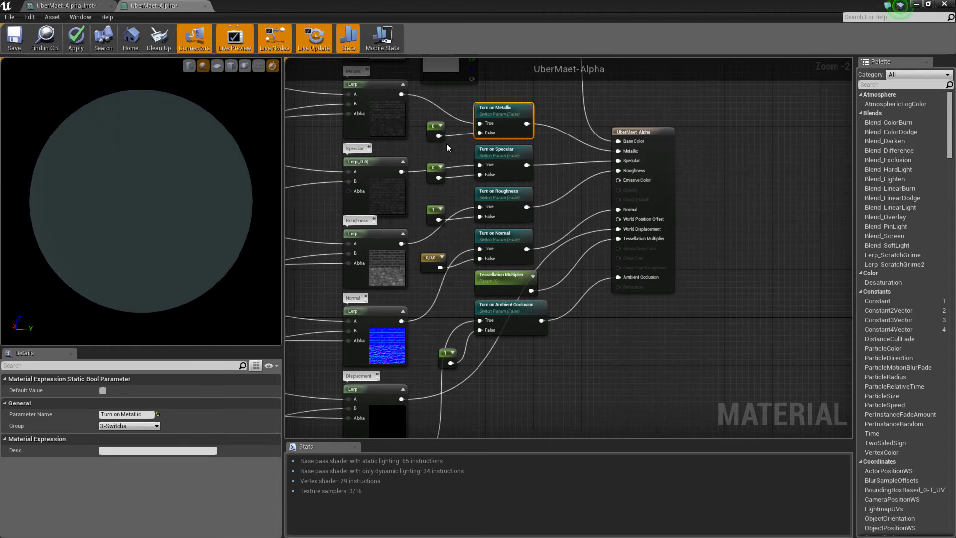
right_click_drag(546, 358, 541, 345)
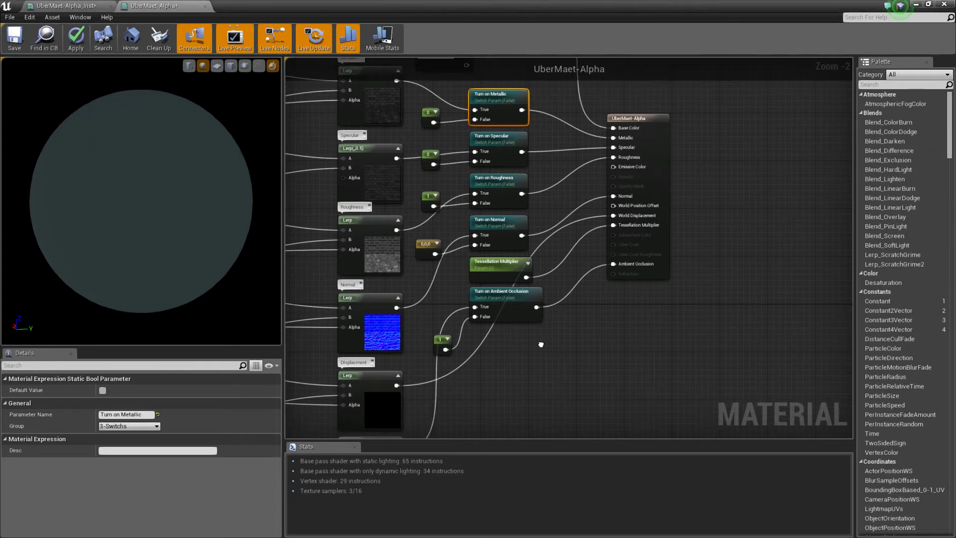
left_click(426, 197)
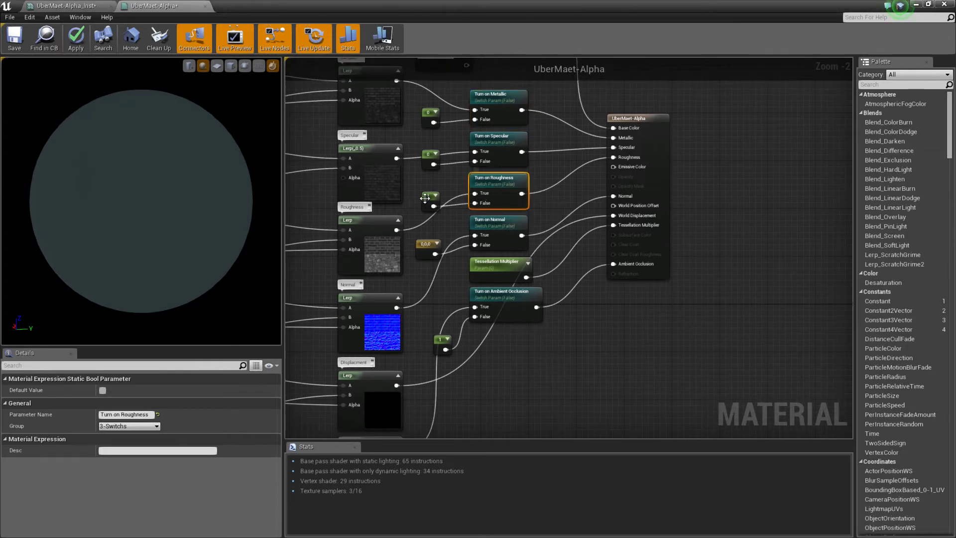
right_click_drag(504, 348, 497, 327)
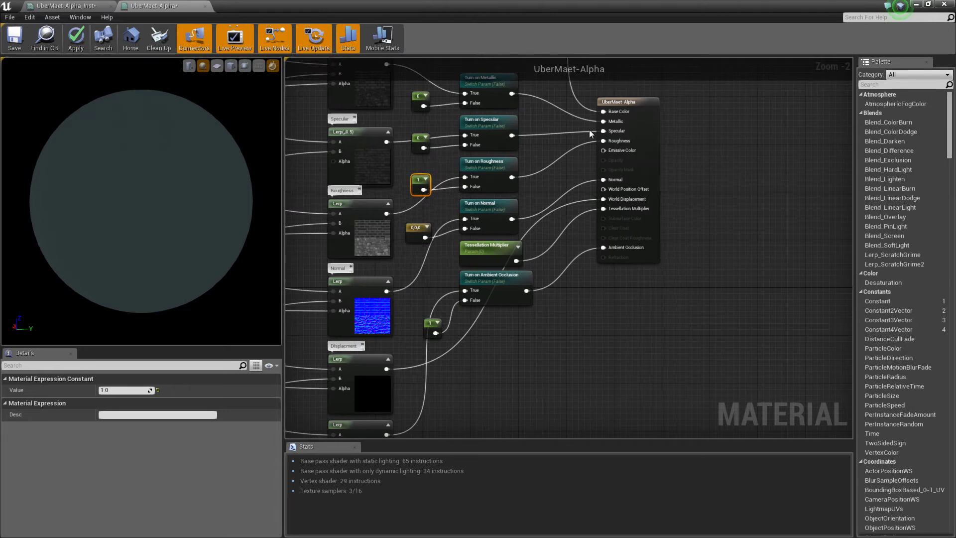
right_click_drag(623, 316, 615, 337)
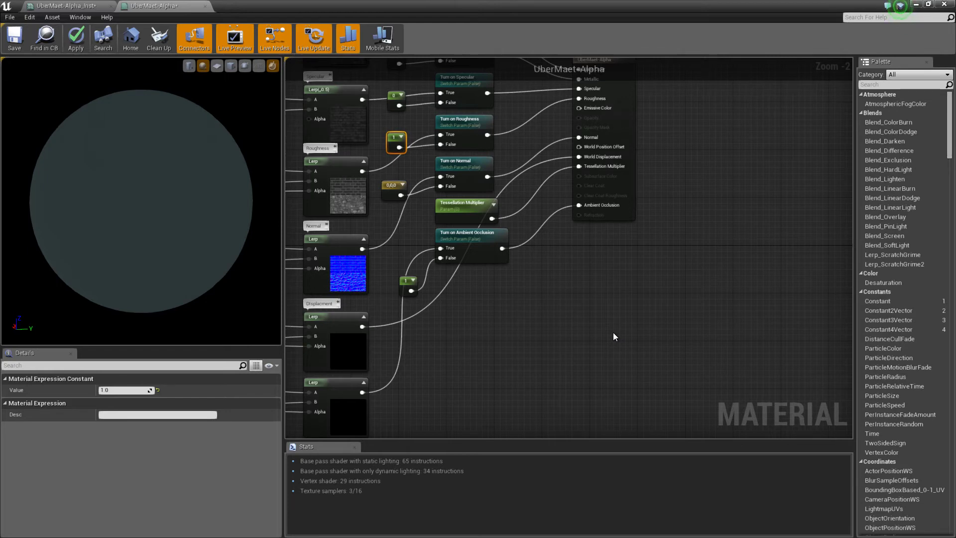
right_click_drag(586, 310, 588, 322)
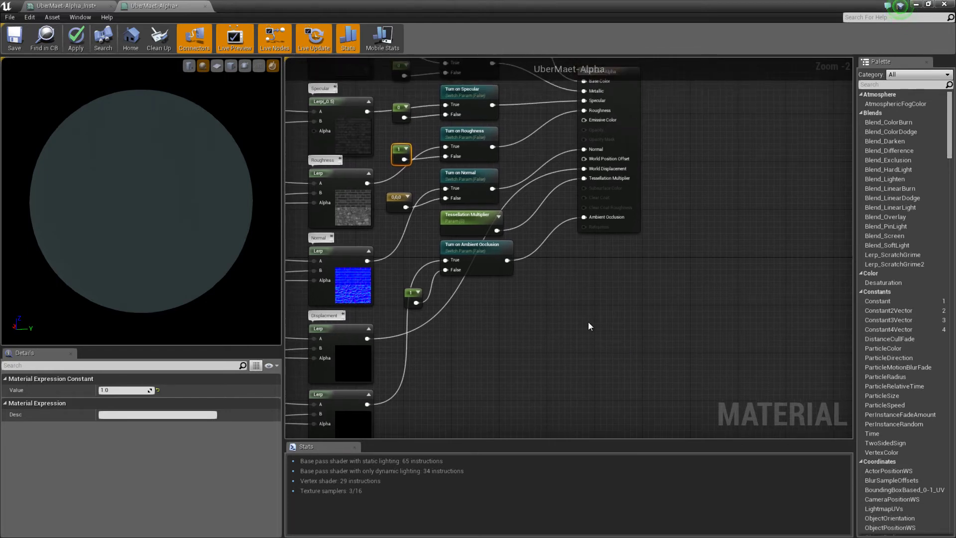
right_click_drag(554, 271, 581, 299)
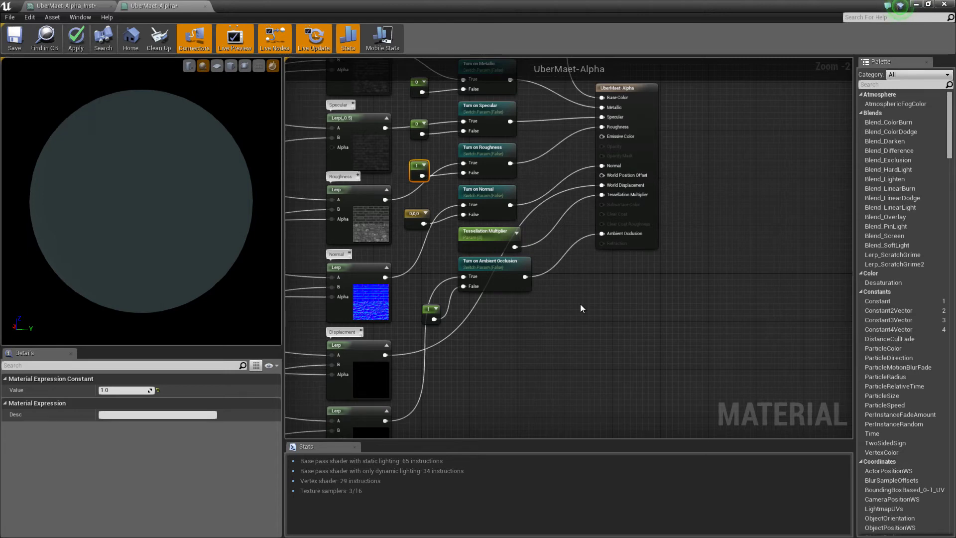
right_click_drag(580, 304, 584, 309)
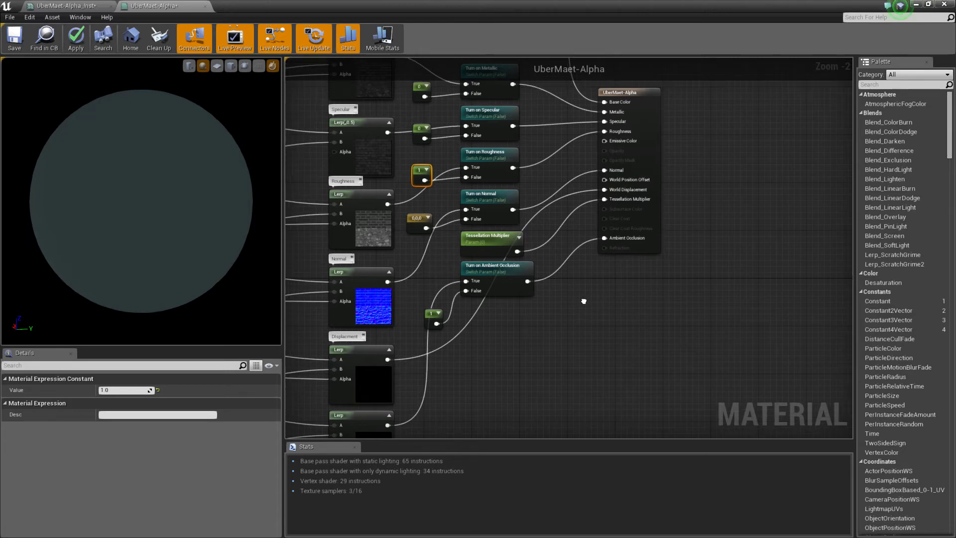
left_click(383, 278)
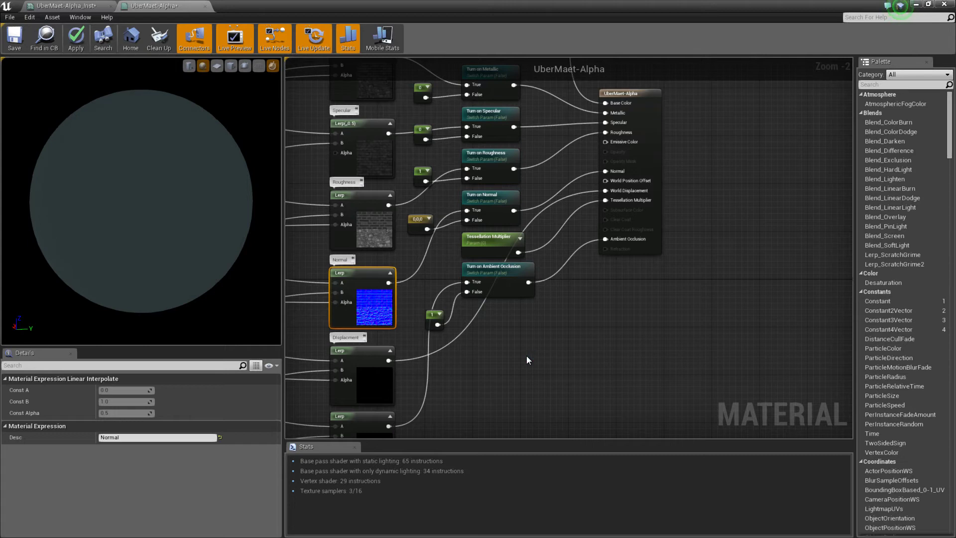
right_click_drag(540, 311, 542, 345)
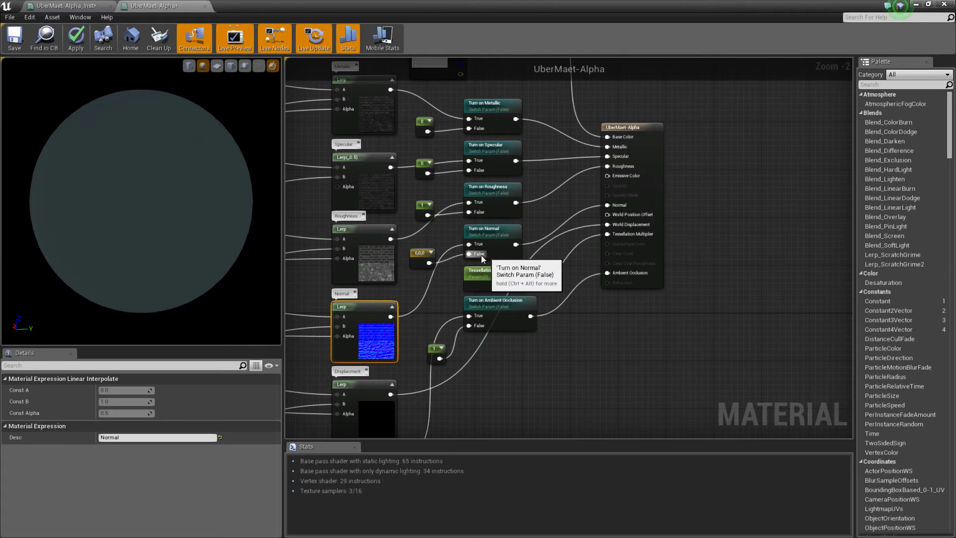
scroll(468, 278, "up", 2)
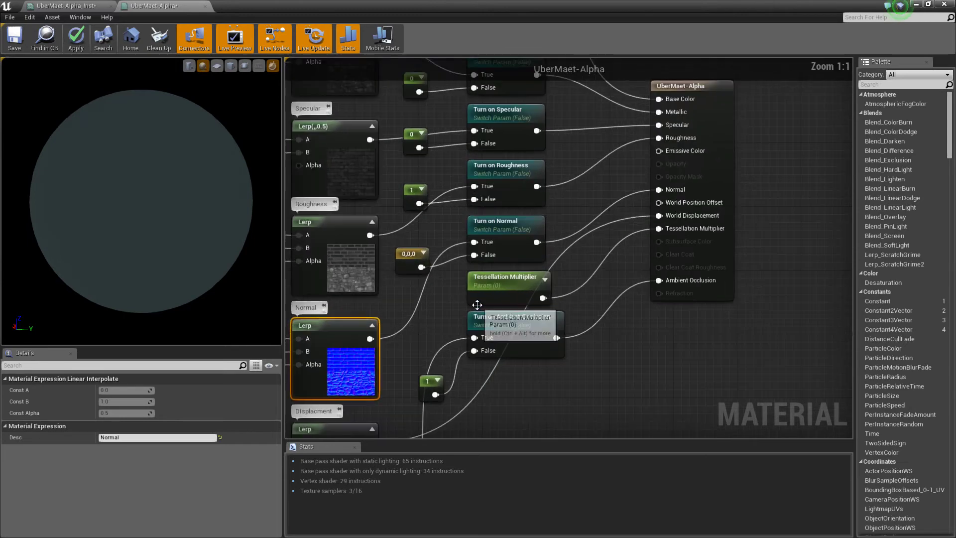
right_click_drag(457, 292, 491, 260)
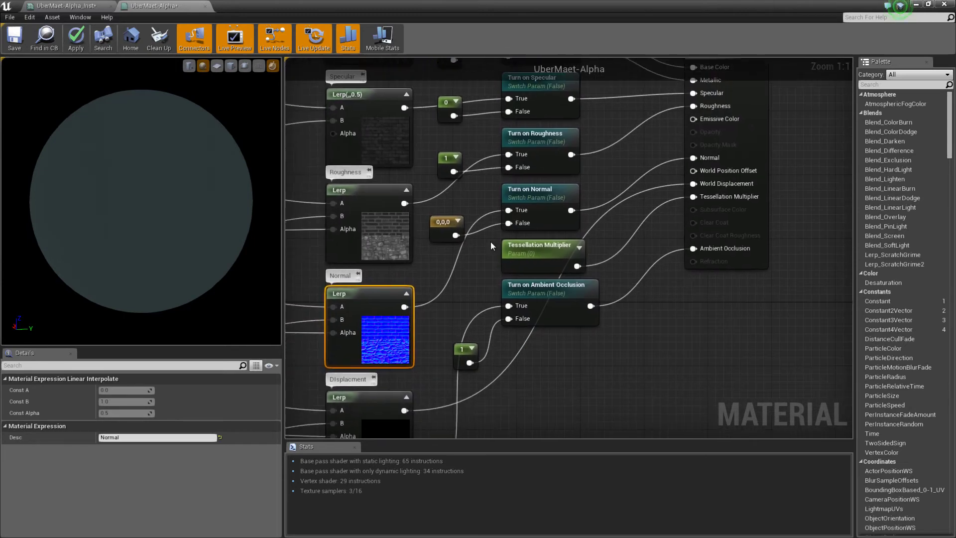
left_click(436, 224)
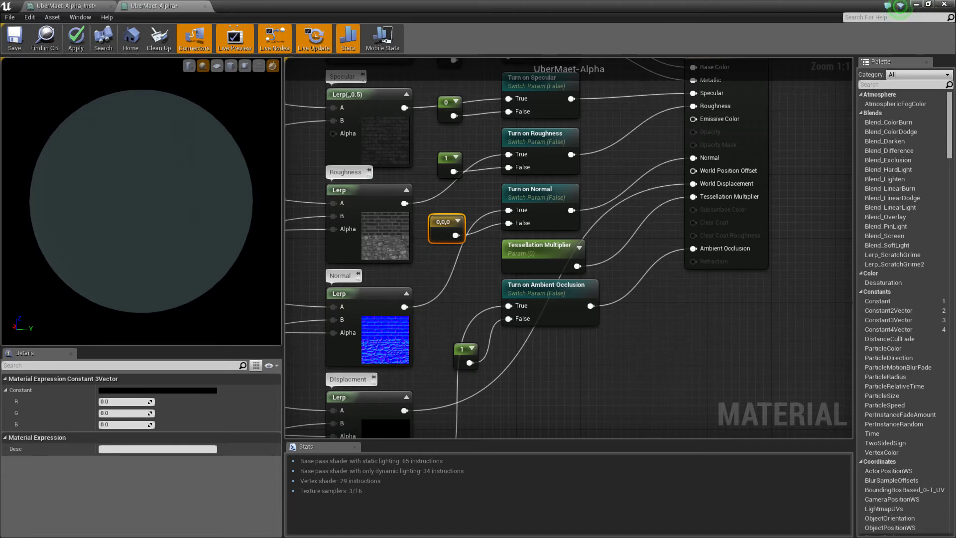
right_click_drag(460, 203, 462, 239)
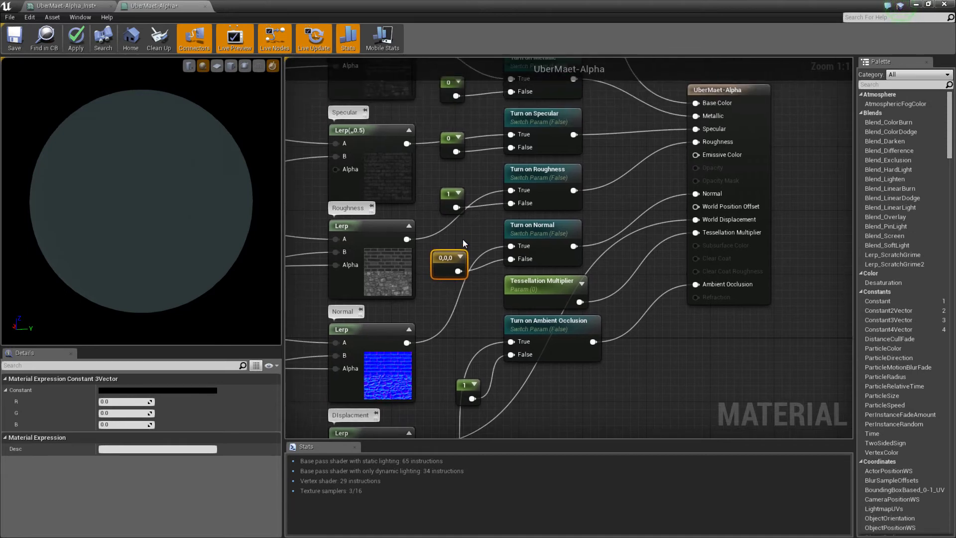
left_click(445, 199)
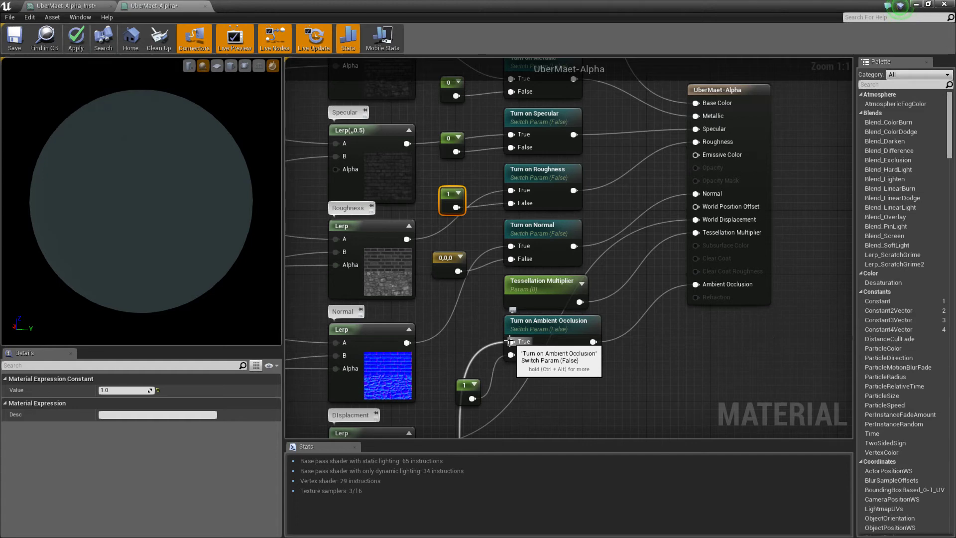
right_click_drag(437, 279, 429, 288)
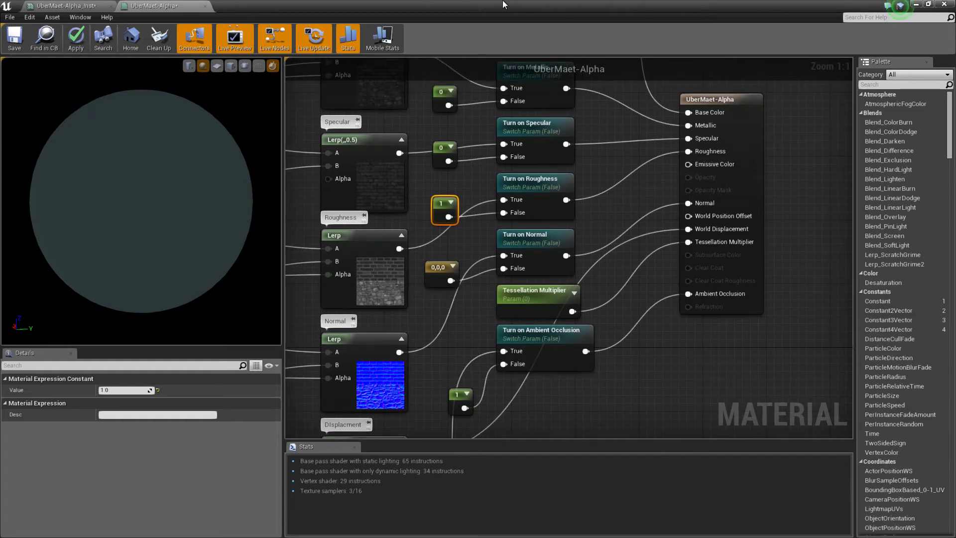
key("super+Down")
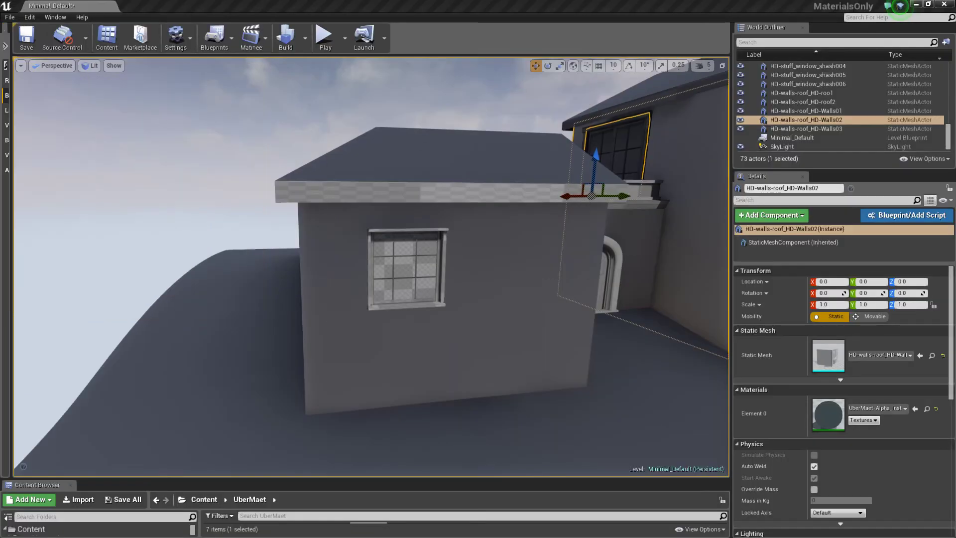
key("Right")
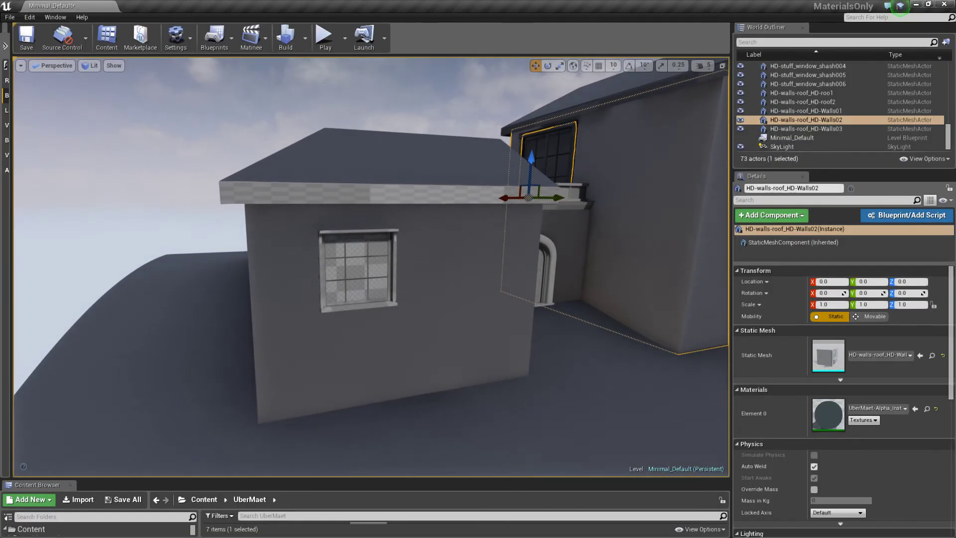
key("alt+Tab")
right_click_drag(436, 363, 447, 282)
Zoom to 1:1 and select the 0,0,0 Constant3Vector to edit its red channel in Details
scroll(446, 282, "up", 1)
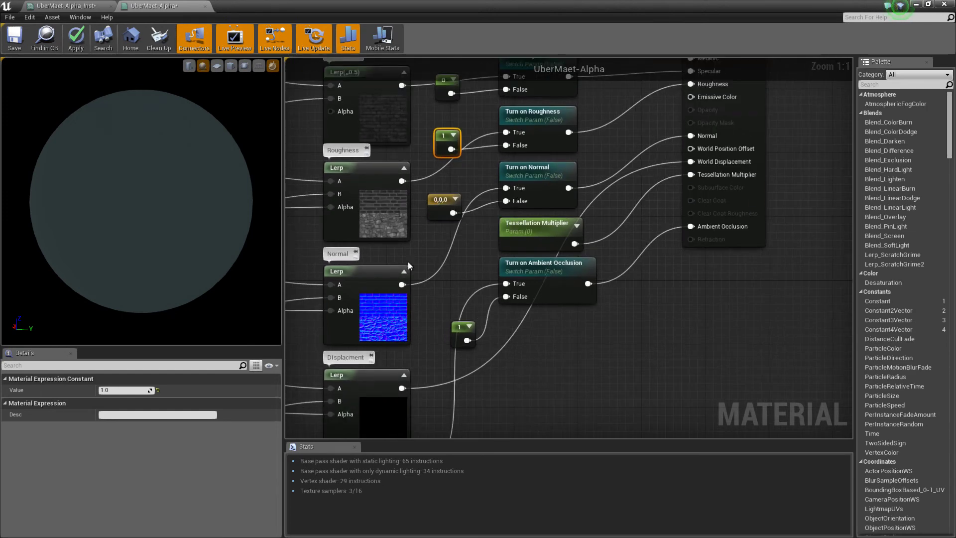
left_click(374, 283)
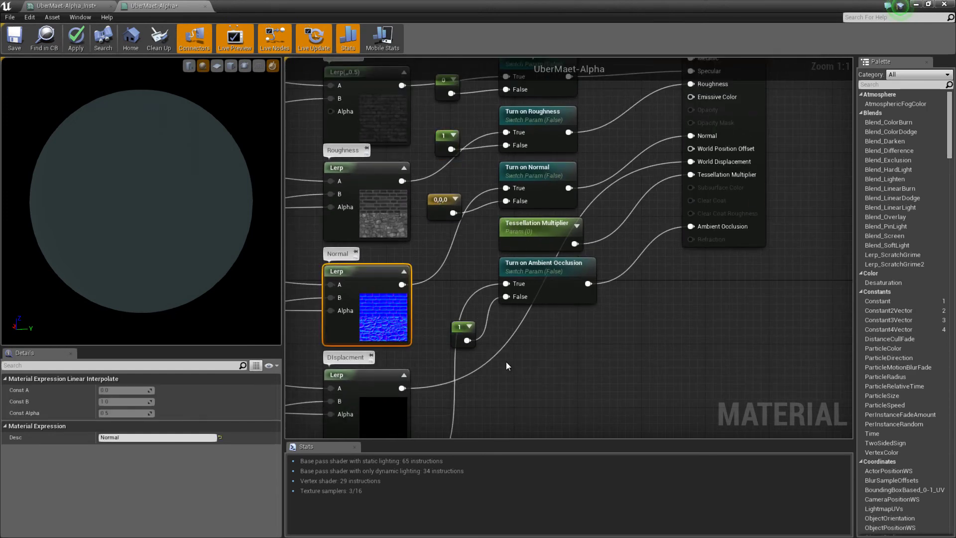
left_click(441, 206)
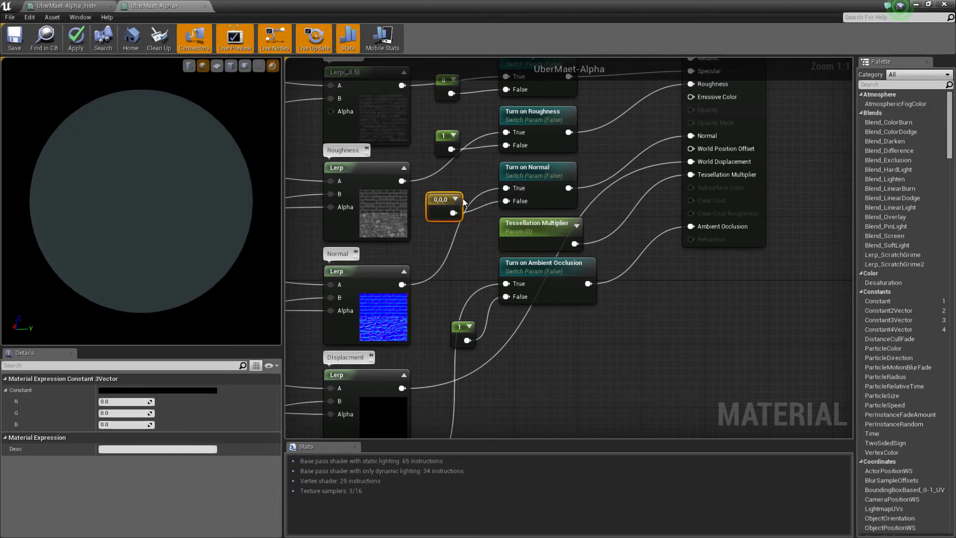
left_click(122, 401)
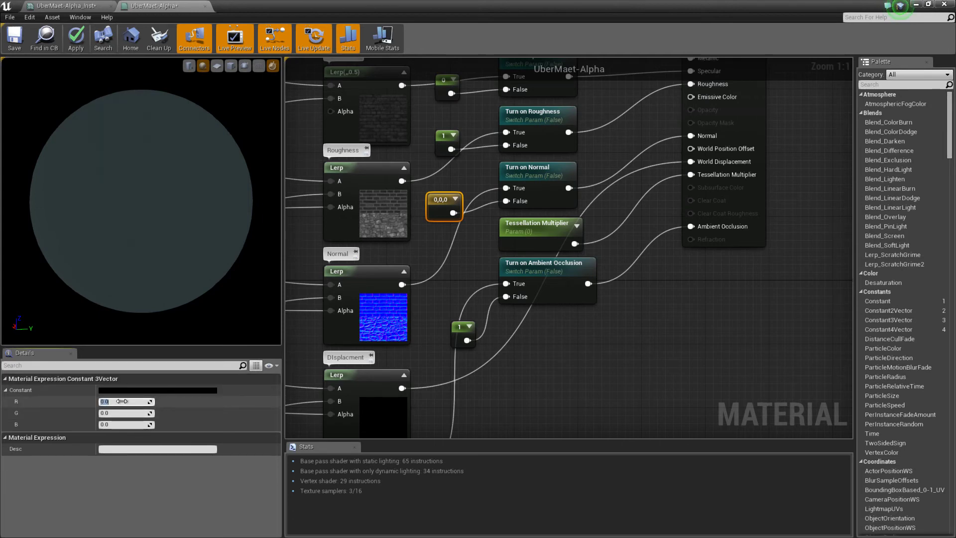
Set the Constant3Vector's R, G and B values to 1.0 each
type("1")
key("Return")
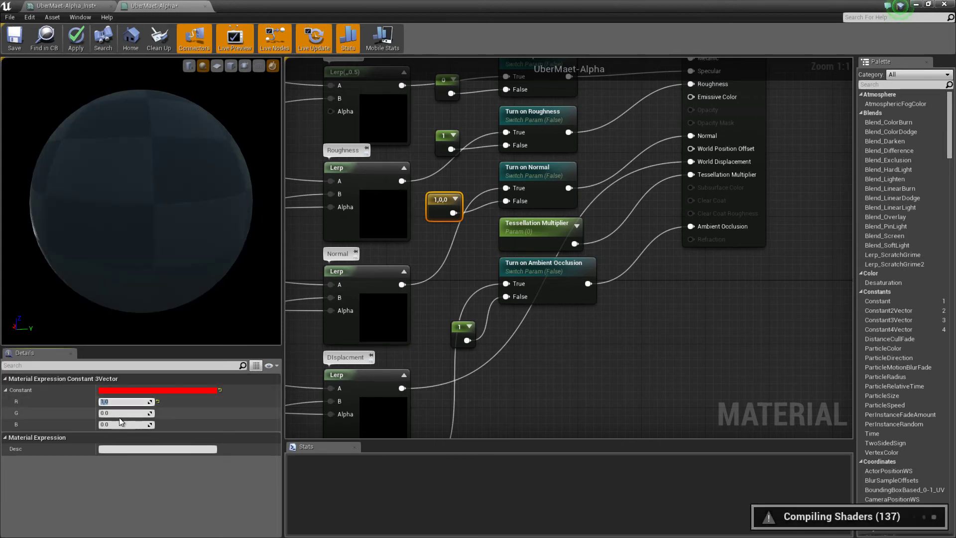
left_click(109, 413)
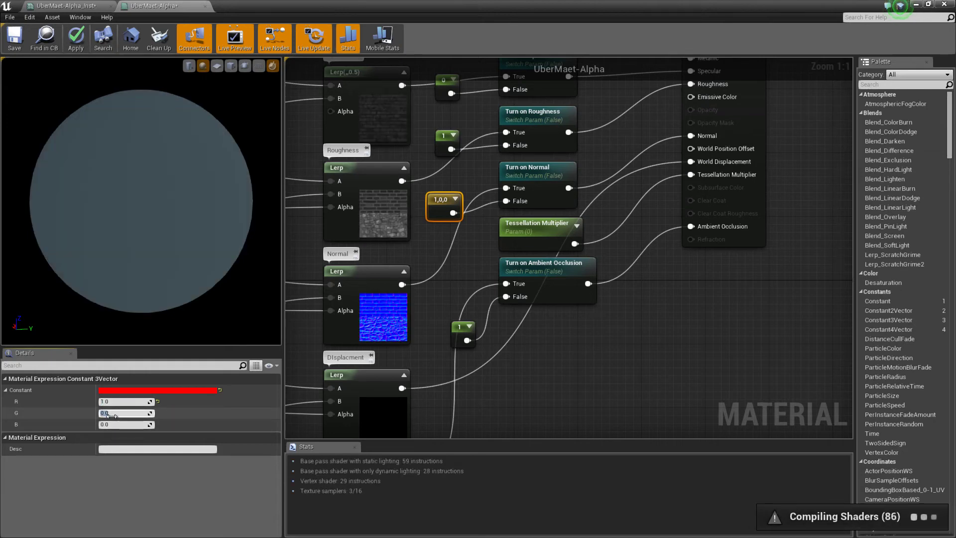
type("1")
key("Return")
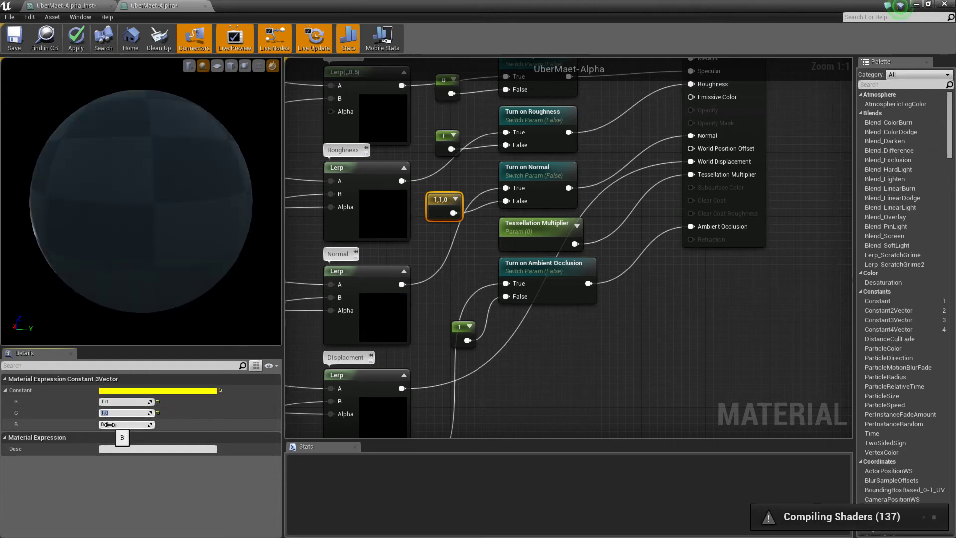
left_click(108, 425)
type("1")
key("Return")
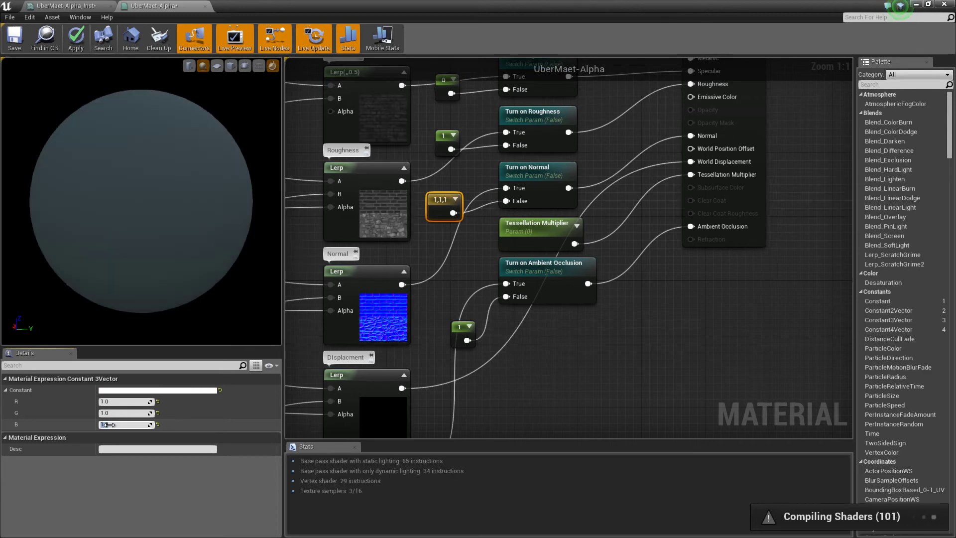
Apply the 1,1,1 constant change to the UberMaet-Alpha material
left_click(109, 425)
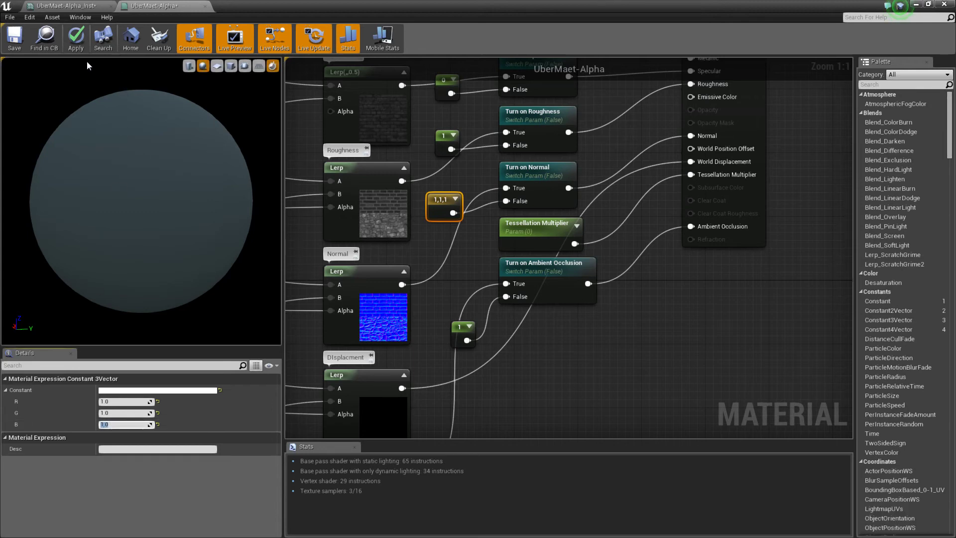
left_click(76, 38)
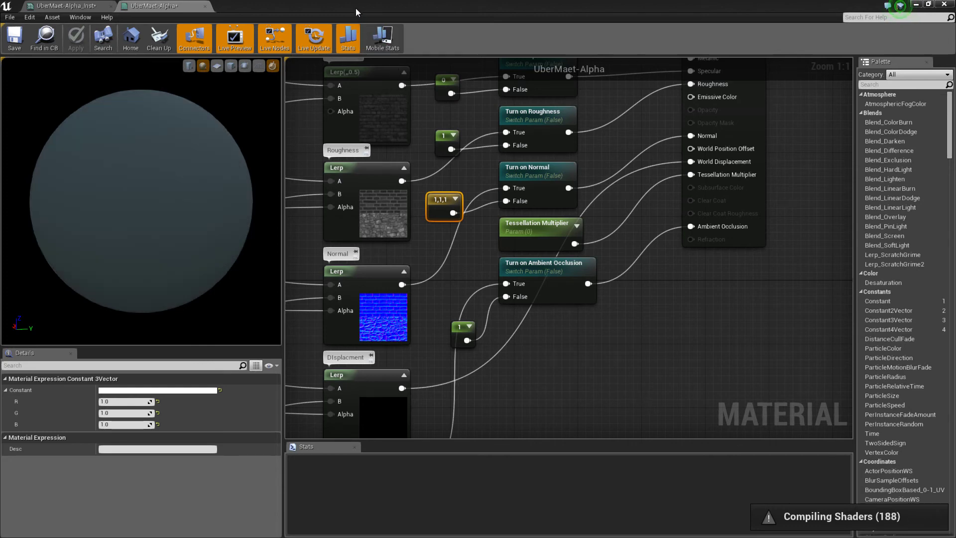
key("alt+Tab")
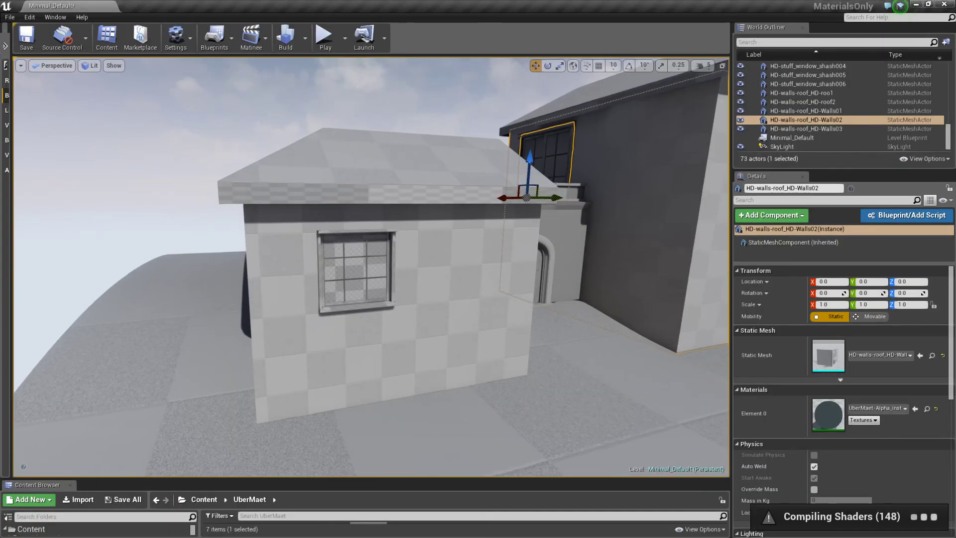
Fly and orbit the camera around both houses to inspect the wall rendering
mouse_move(324, 242)
left_mouse_down()
mouse_move(349, 224)
mouse_move(316, 243)
left_mouse_up()
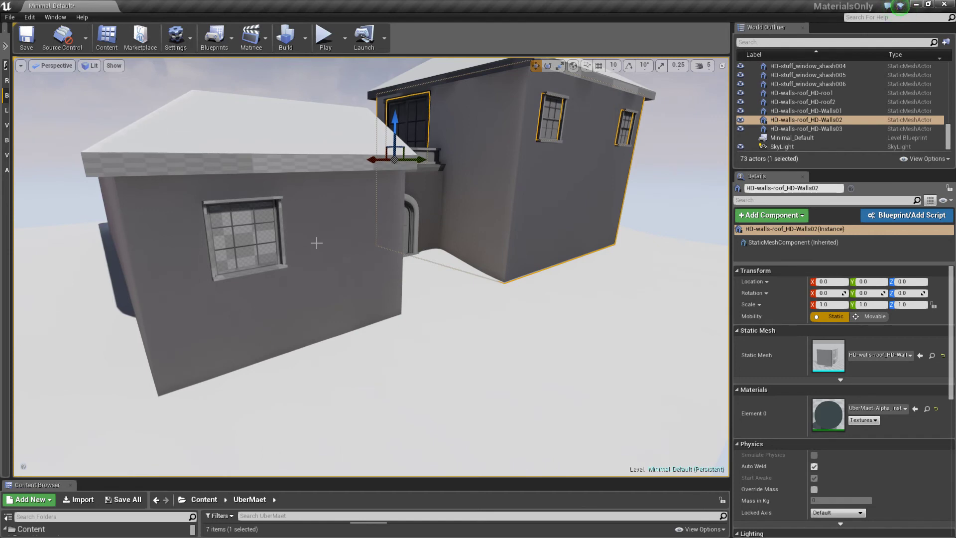
right_click_drag(317, 243, 329, 210)
right_click_drag(371, 267, 325, 266)
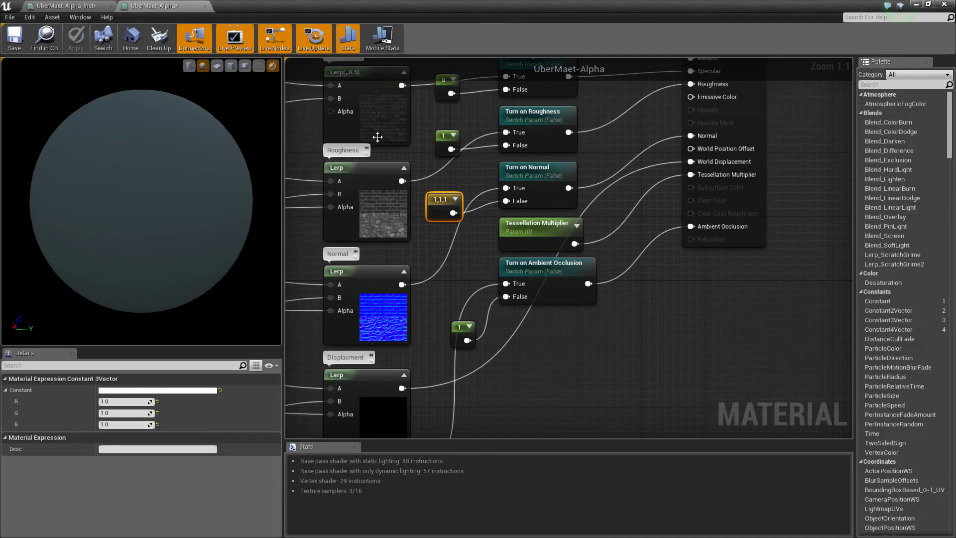
Pan and zoom the UberMaet-Alpha graph out to Zoom -4, then back to Zoom -3
scroll(428, 234, "down", 2)
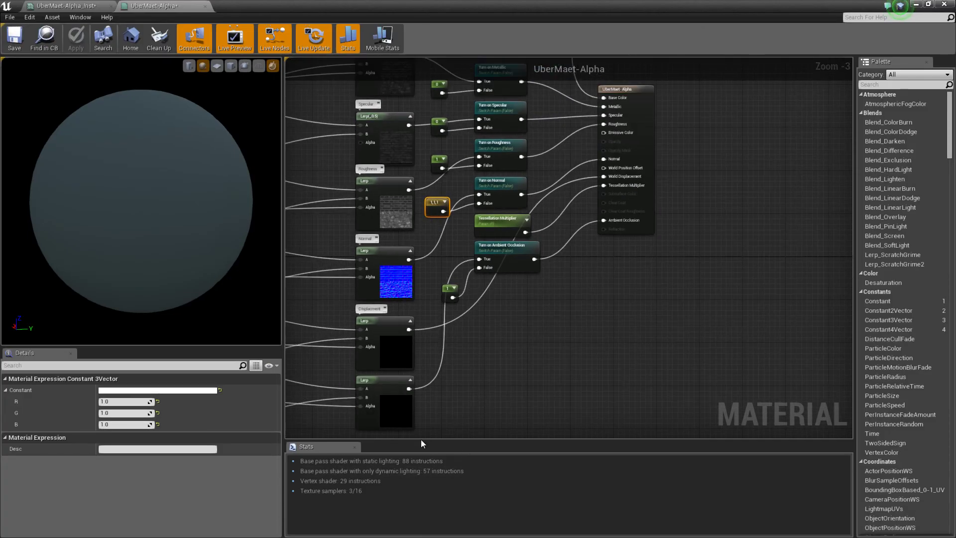
right_click_drag(629, 322, 659, 331)
scroll(645, 305, "down", 2)
scroll(656, 333, "up", 1)
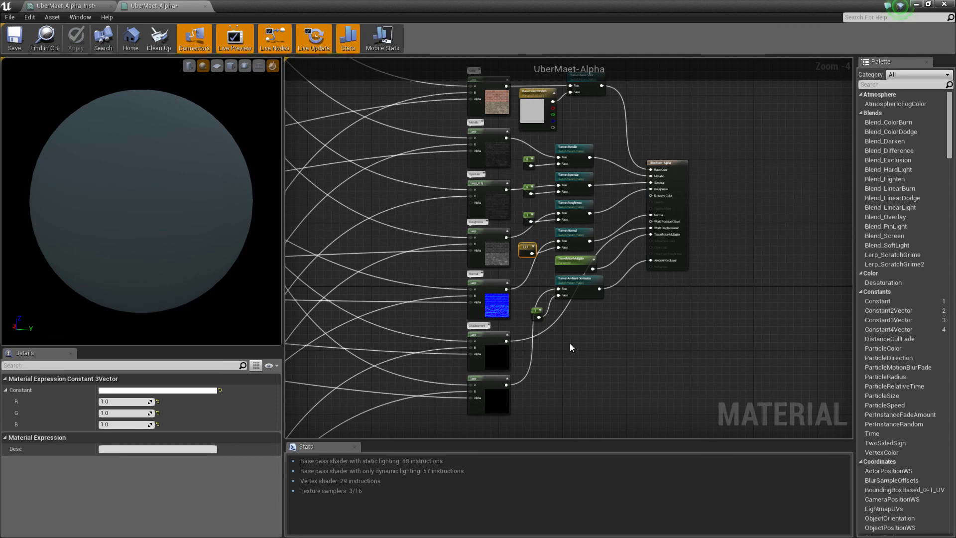
scroll(587, 366, "up", 5)
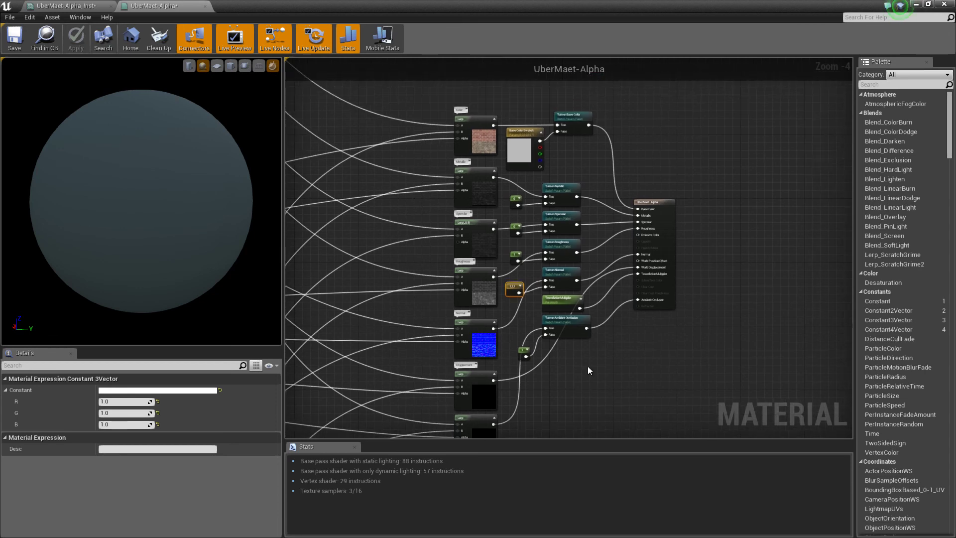
scroll(588, 352, "down", 3)
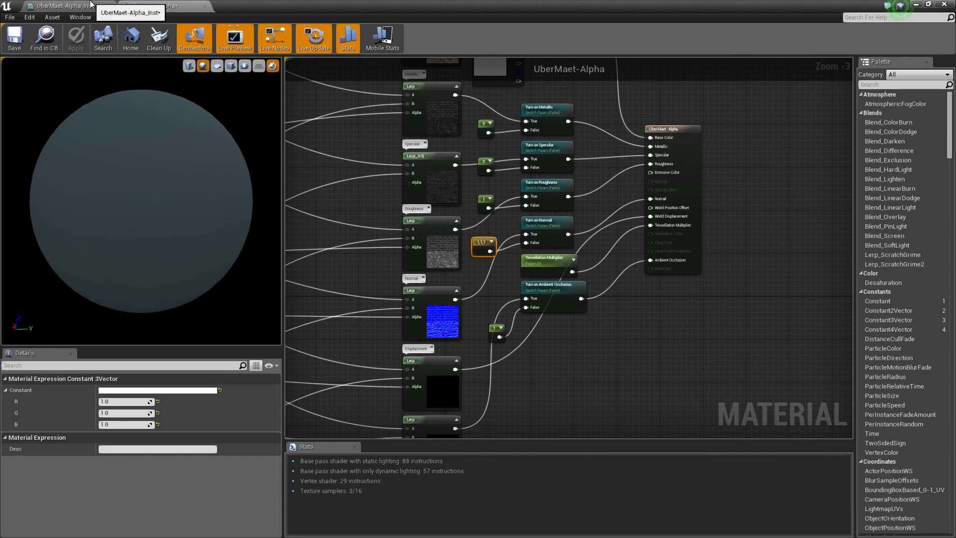
Switch to the UberMaet-Alpha_Inst tab and minimize the editor to reveal the level
left_click(69, 6)
left_click(380, 4)
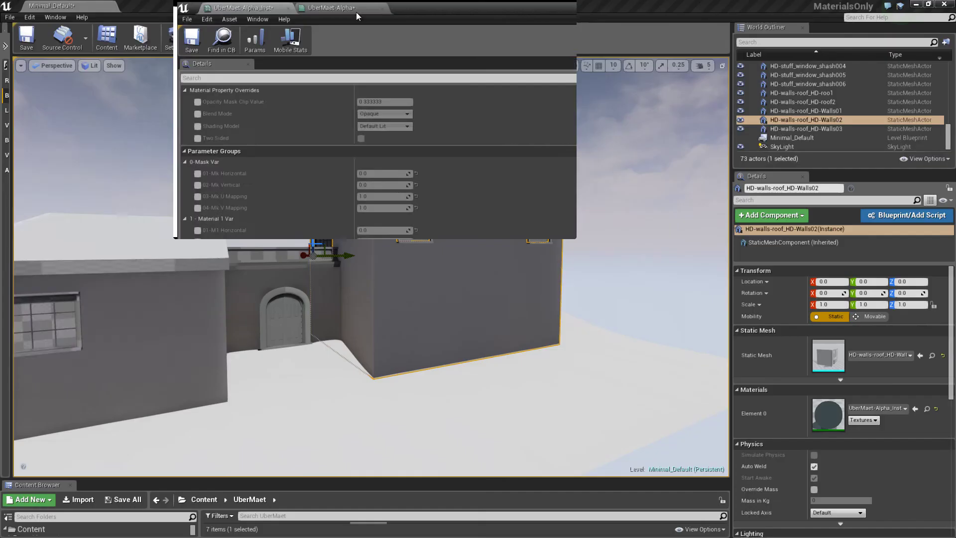